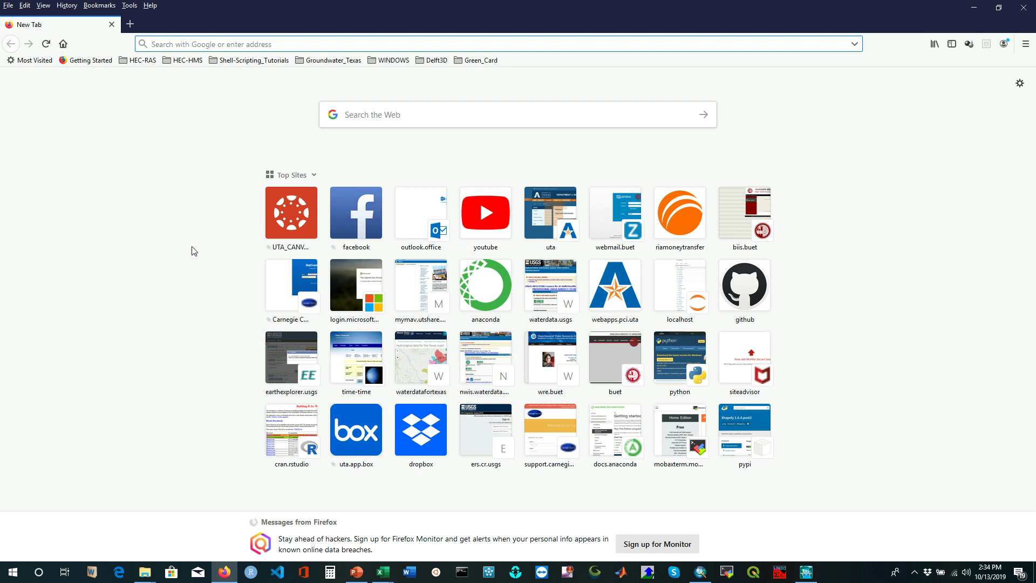
Run a Google search for 'HEC HMS download' from Firefox's new tab page.
click(405, 116)
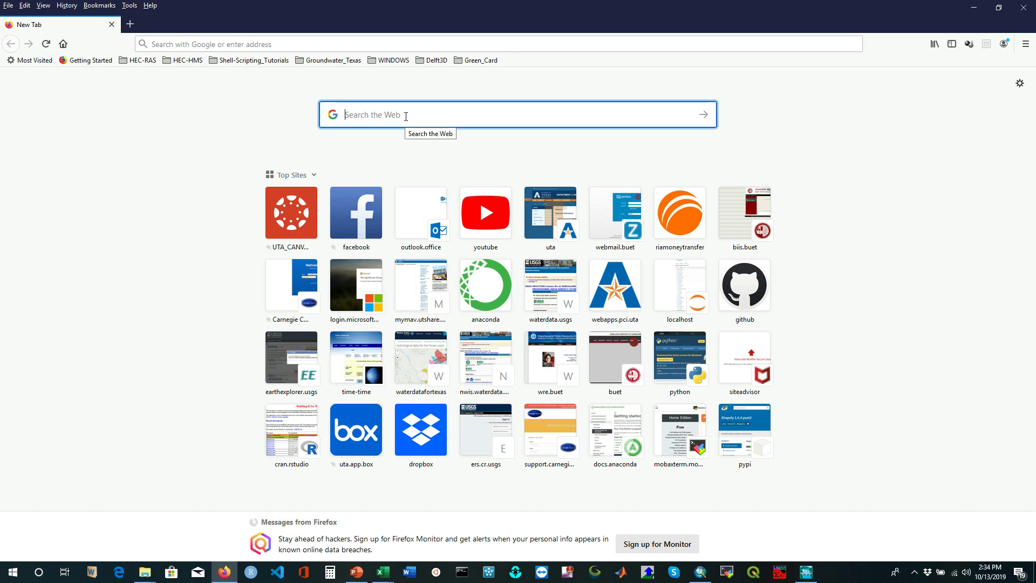
text(HEC)
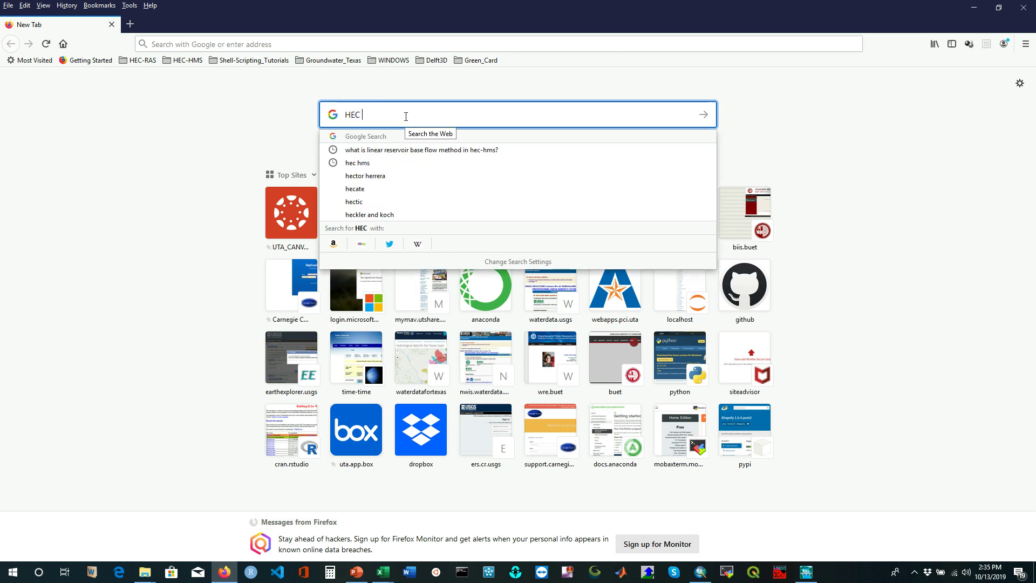
text( HMS)
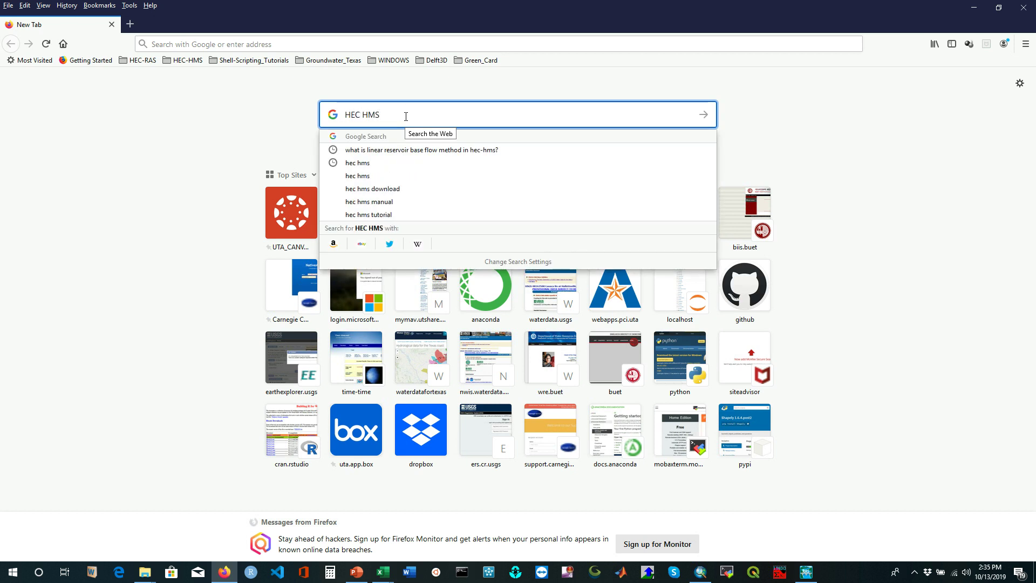
text( dow)
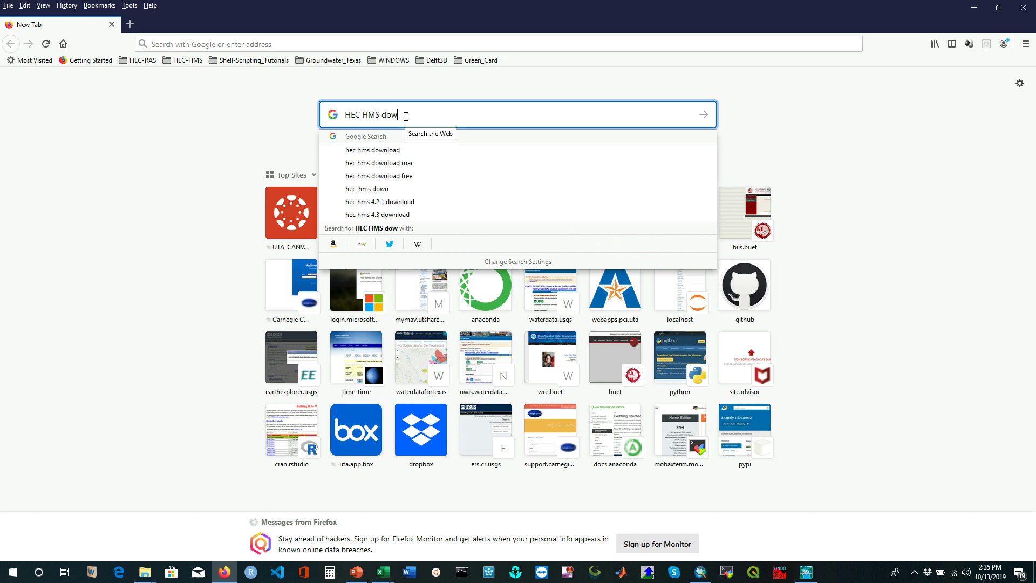
text(nload)
key(Return)
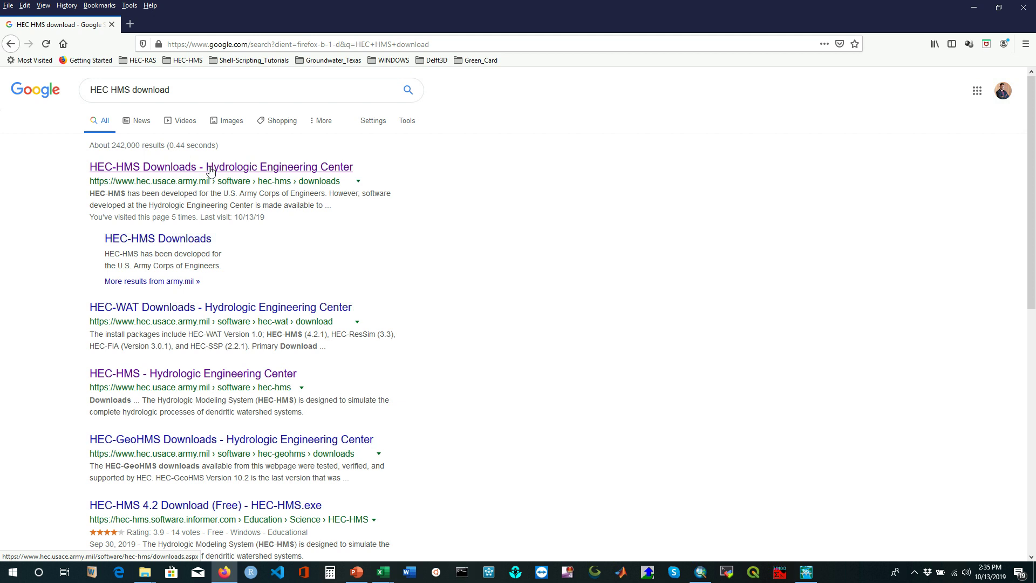
Open the HEC-HMS Downloads page and look over the Windows versions, including HEC-HMS 4.3.
click(211, 171)
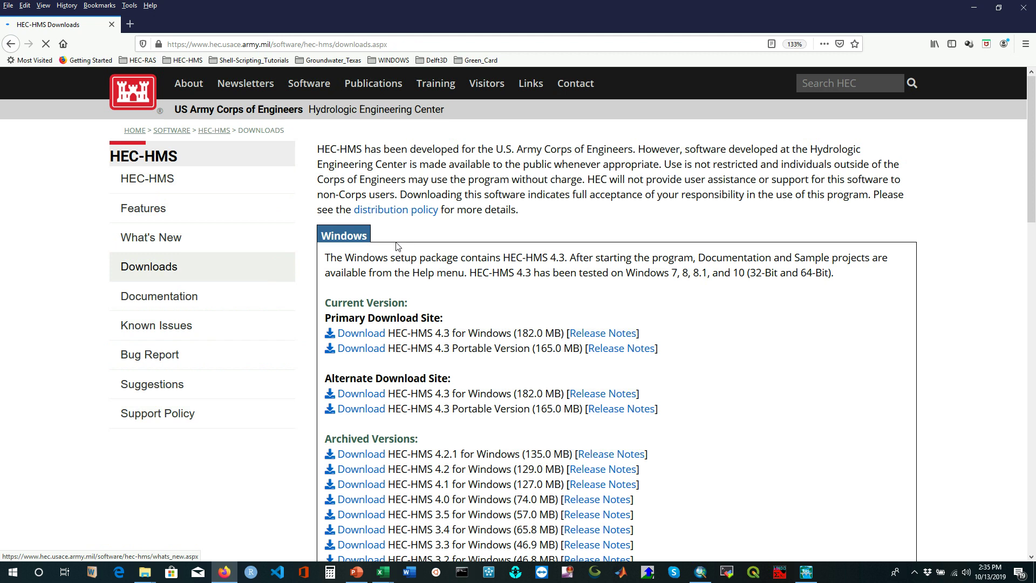
scroll(405, 243, down, 2)
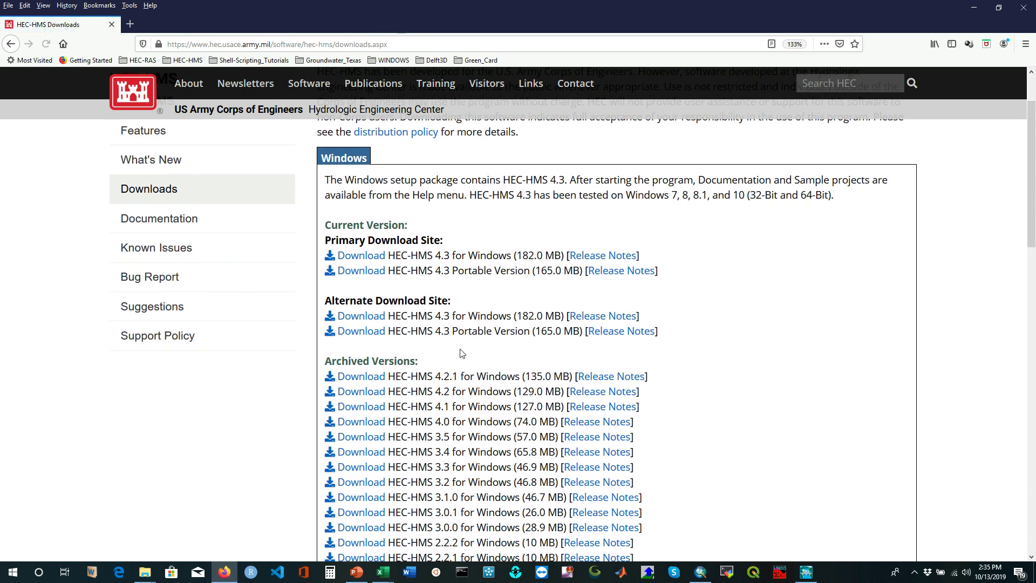
scroll(462, 353, up, 2)
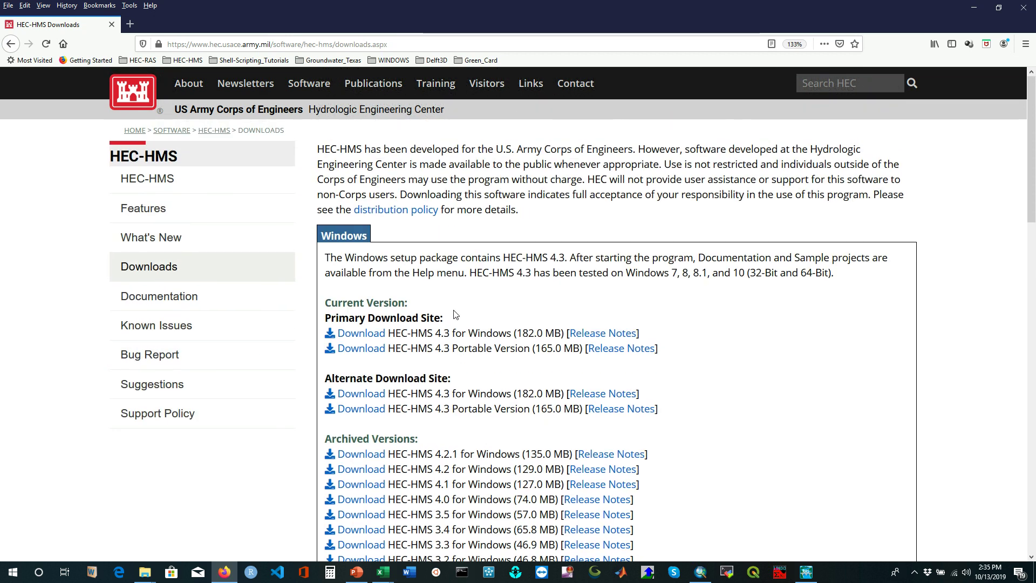
scroll(454, 315, down, 2)
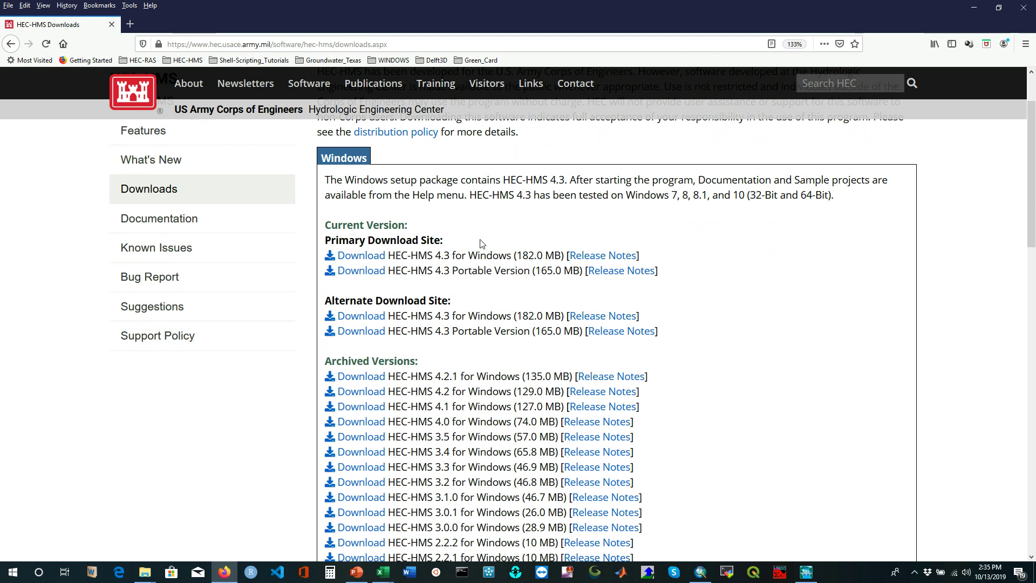
scroll(482, 244, down, 8)
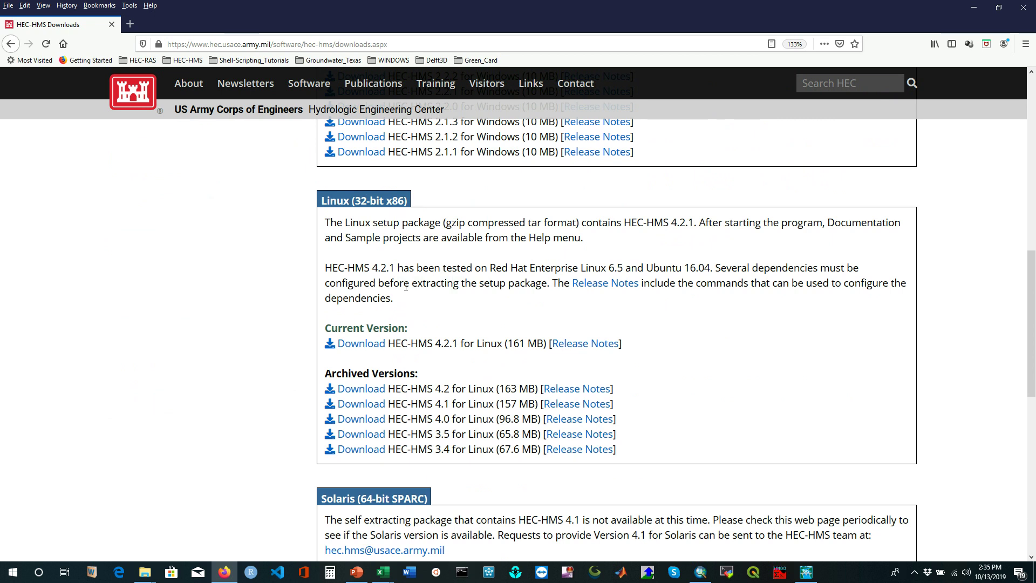
scroll(422, 301, up, 2)
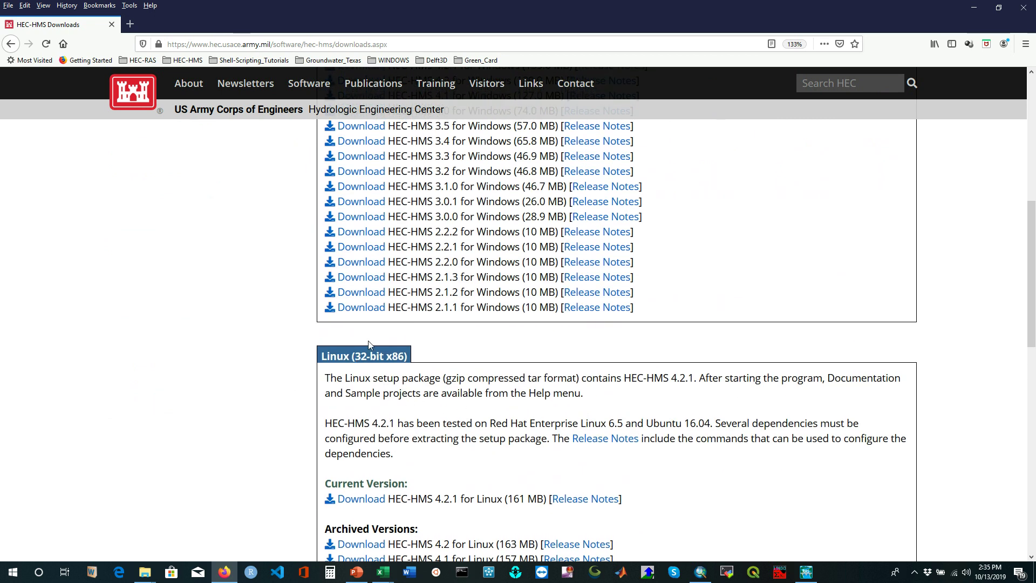
scroll(427, 388, up, 3)
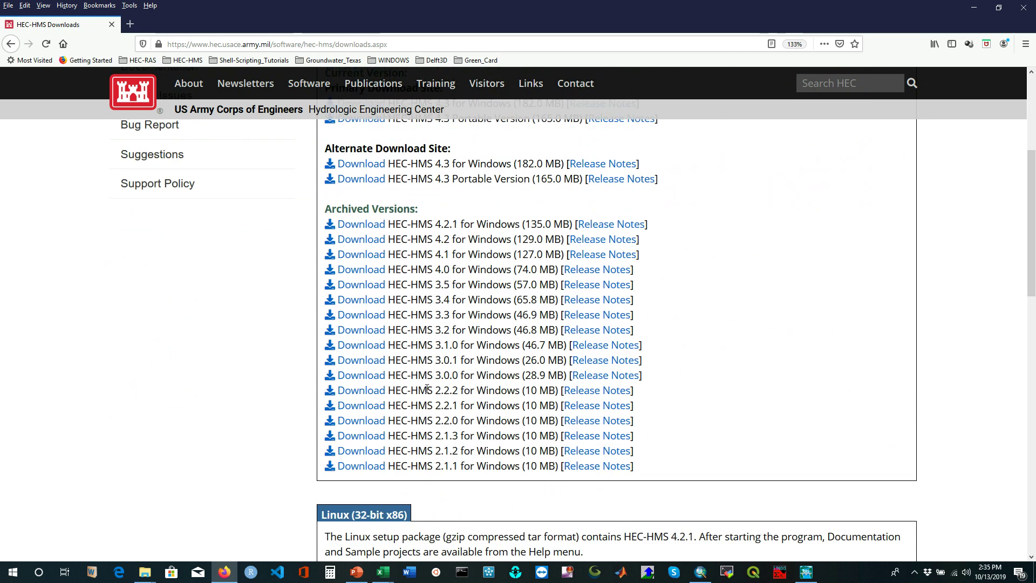
scroll(427, 388, up, 4)
scroll(427, 388, down, 1)
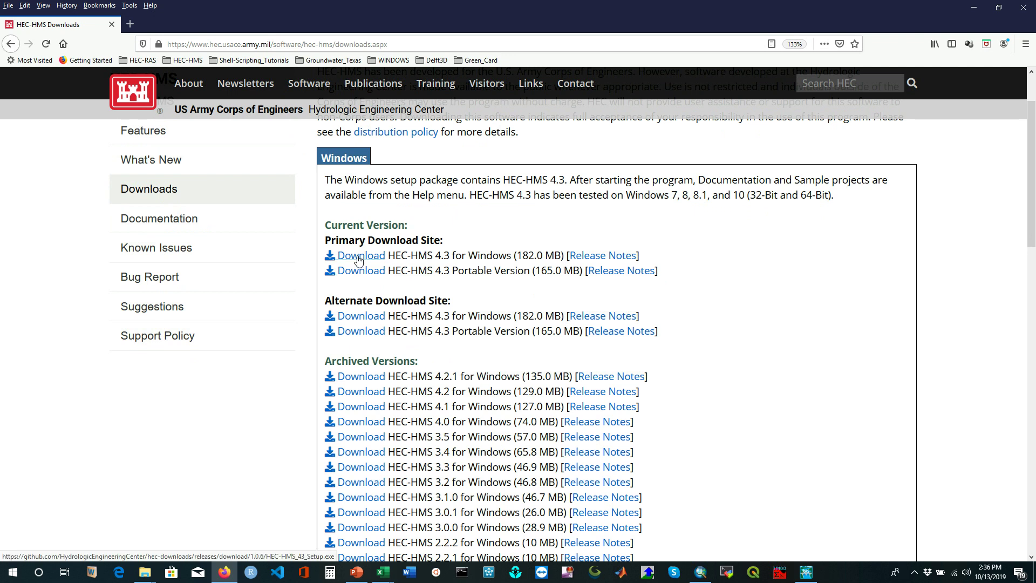
Save the HEC-HMS 4.3 Windows installer and show HEC-HMS_43_Setup.exe in the Downloads folder.
click(358, 257)
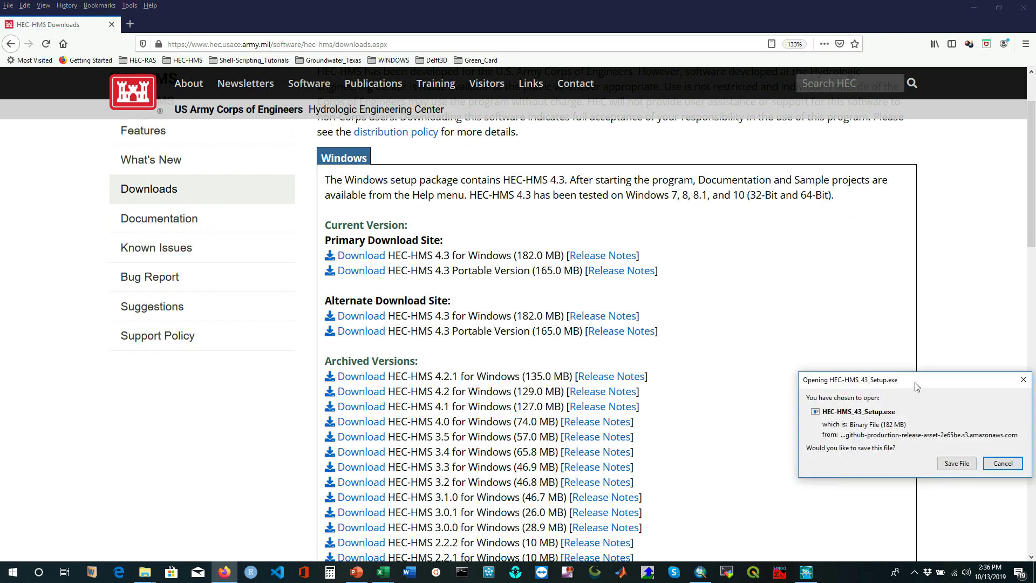
click(781, 380)
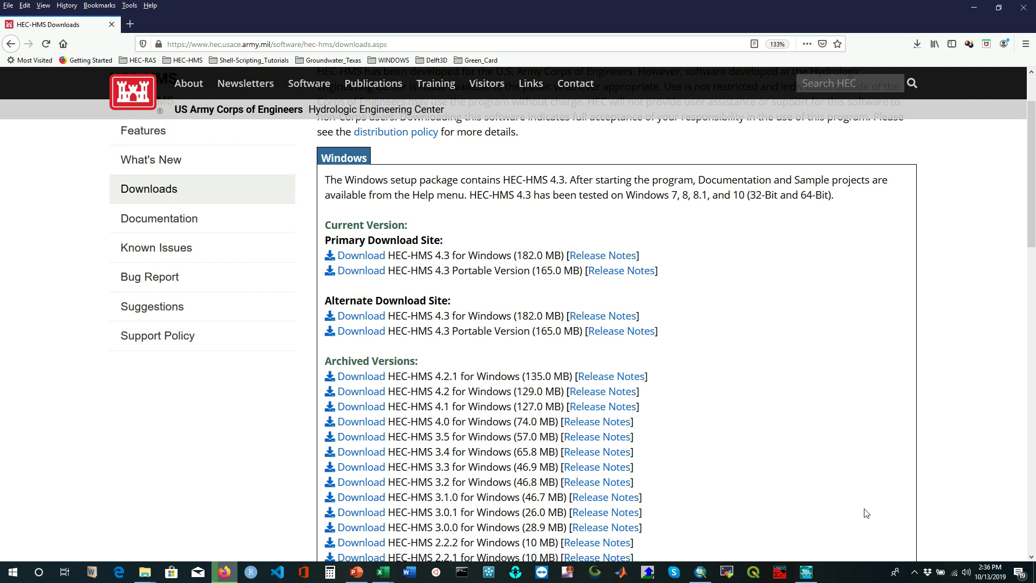
click(913, 47)
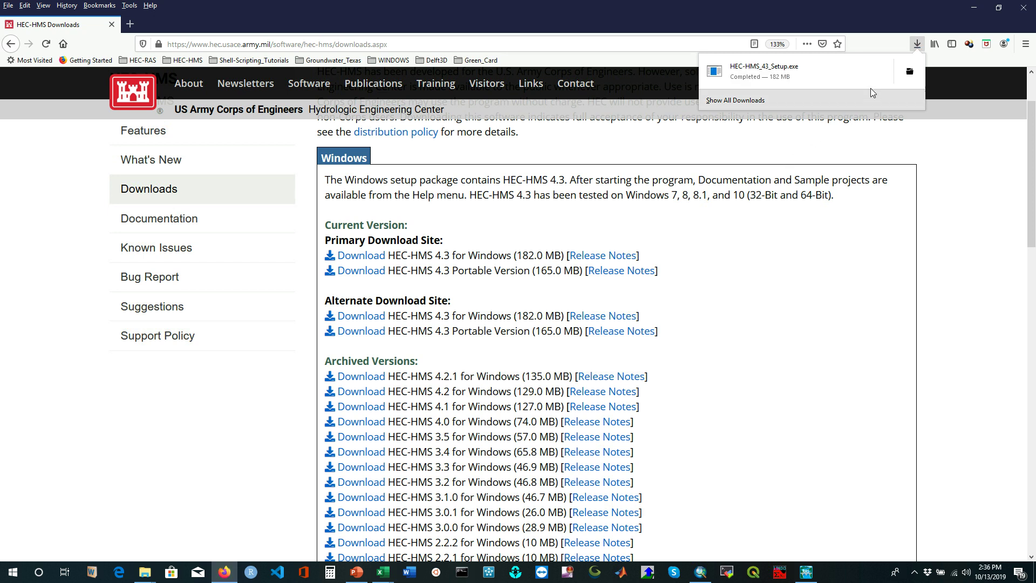
click(910, 73)
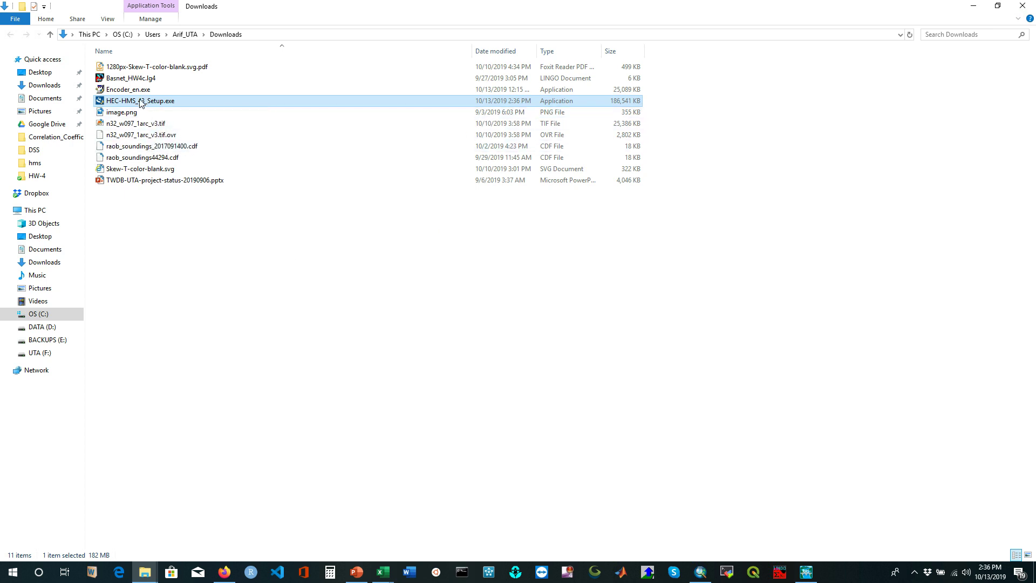
Run HEC-HMS_43_Setup.exe to bring up the InstallShield Wizard welcome page.
double_click(161, 105)
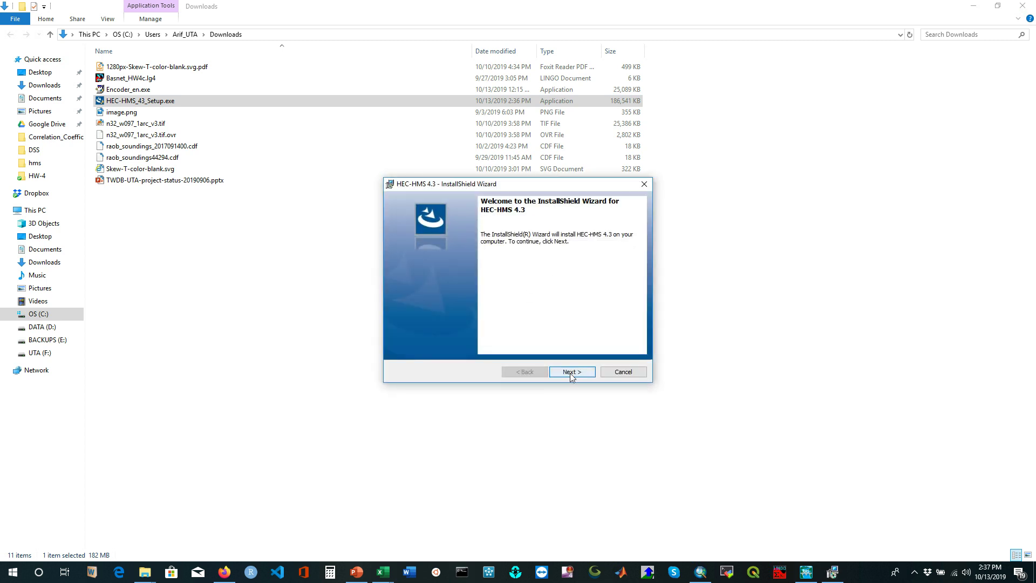
drag(494, 183, 396, 149)
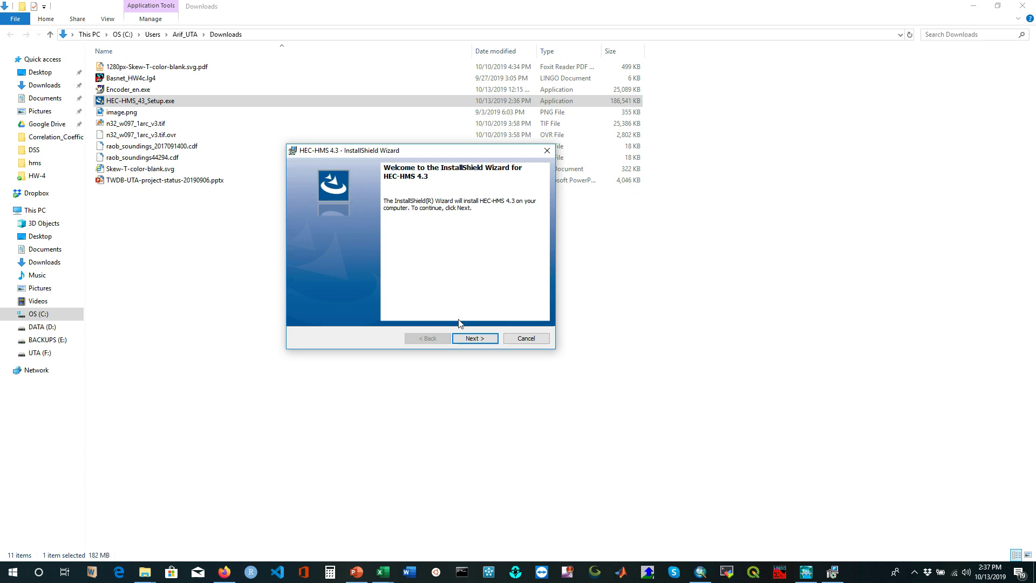
Accept the HEC-HMS terms of use and keep the default installation folder.
click(469, 339)
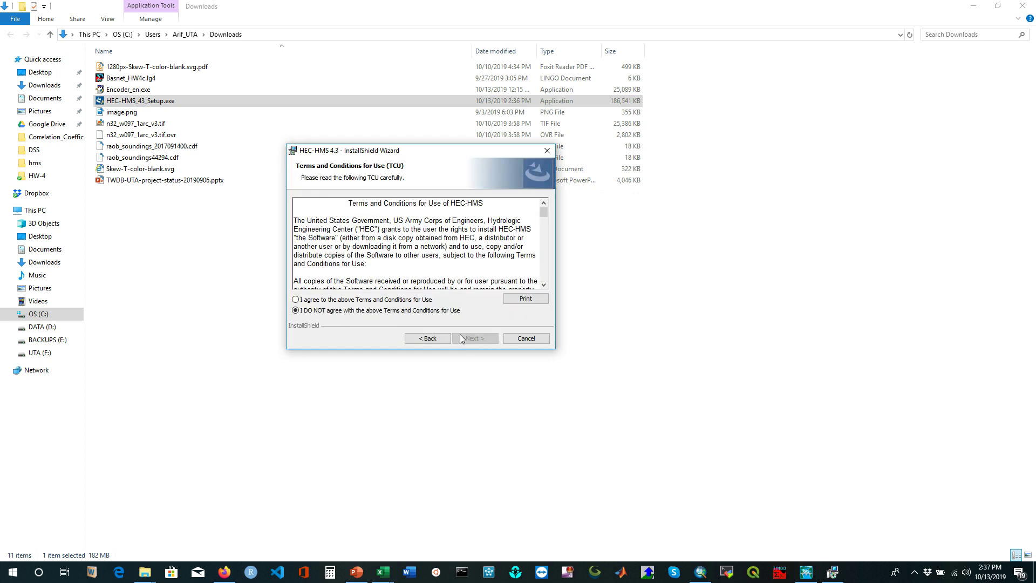
click(370, 301)
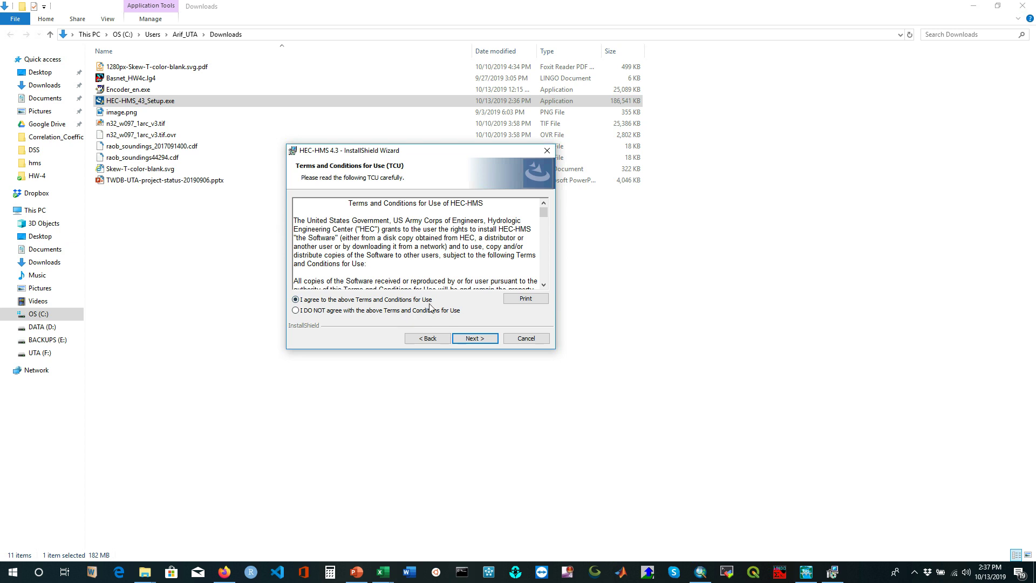
click(468, 340)
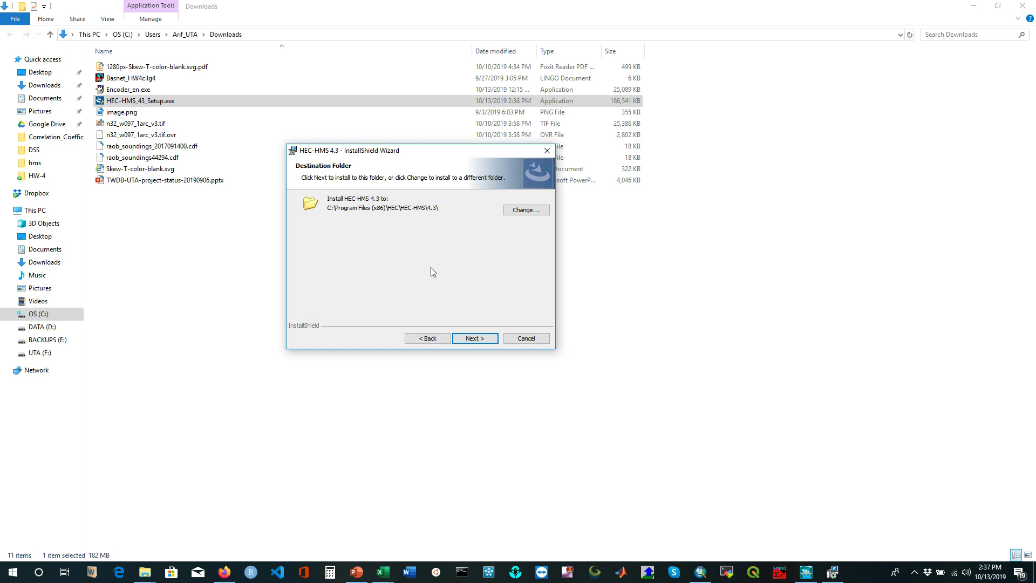
click(469, 338)
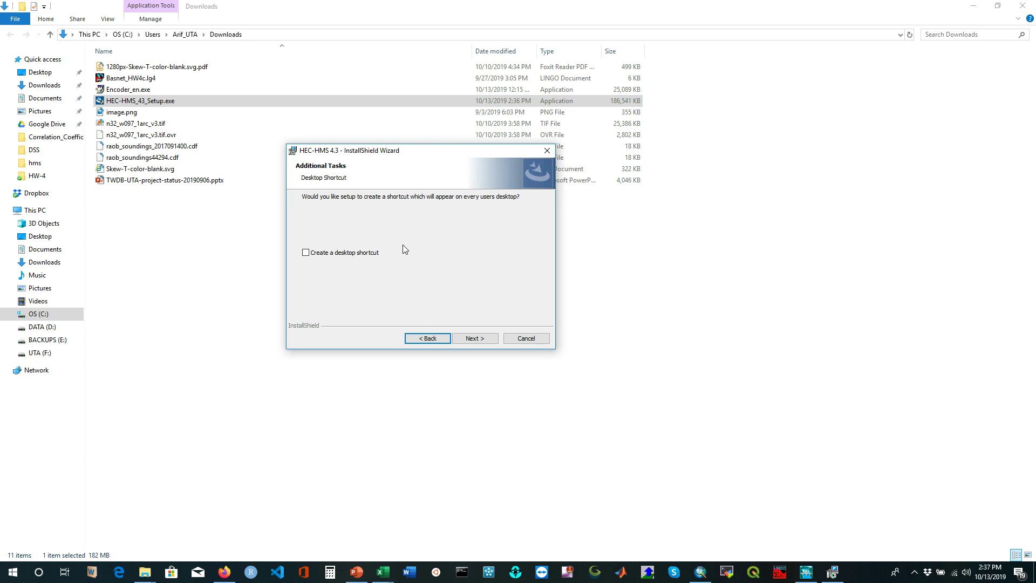
Install HEC-HMS 4.3 with a desktop shortcut, then close the wizard and minimize File Explorer.
click(323, 253)
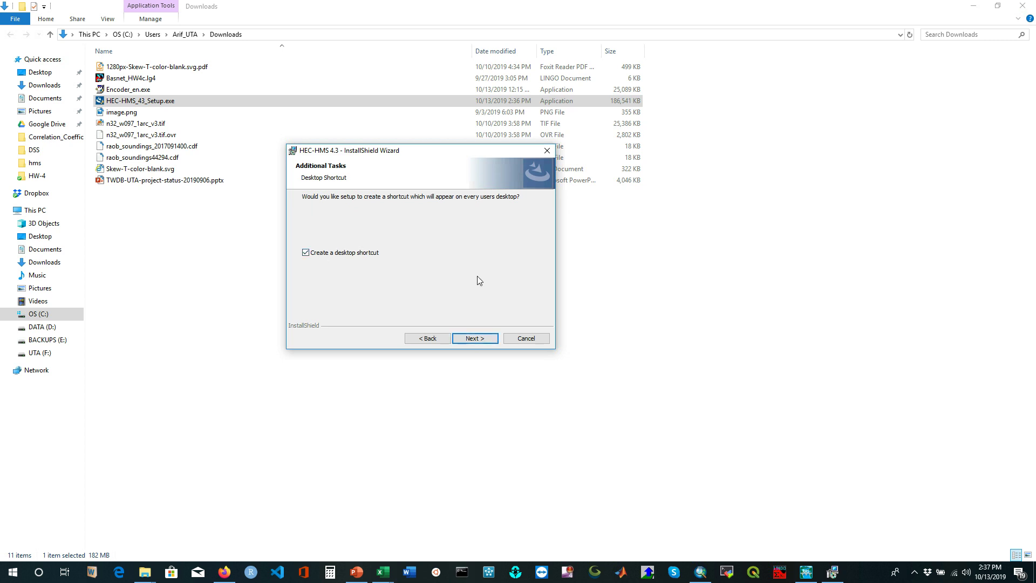
click(472, 338)
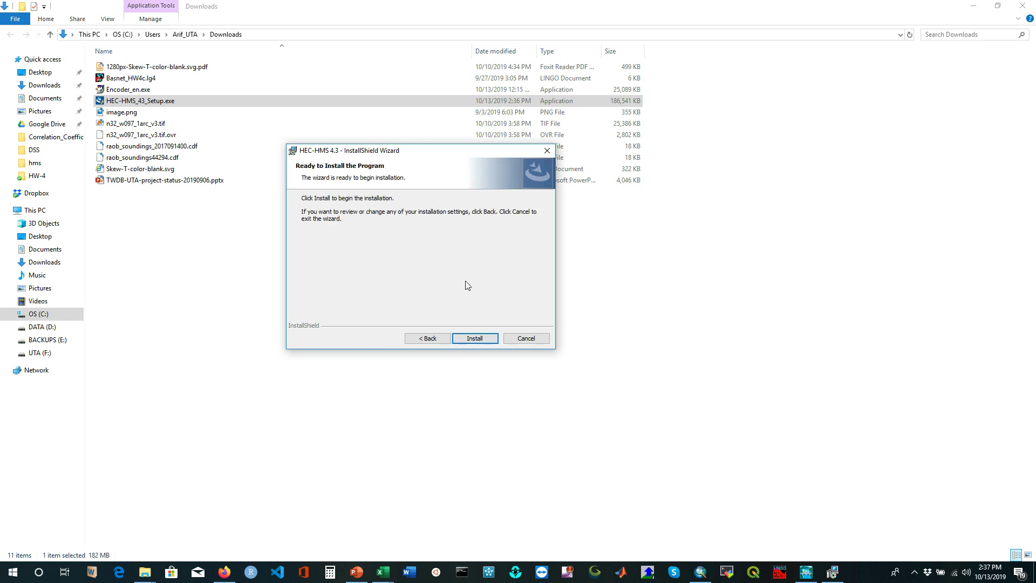
click(473, 338)
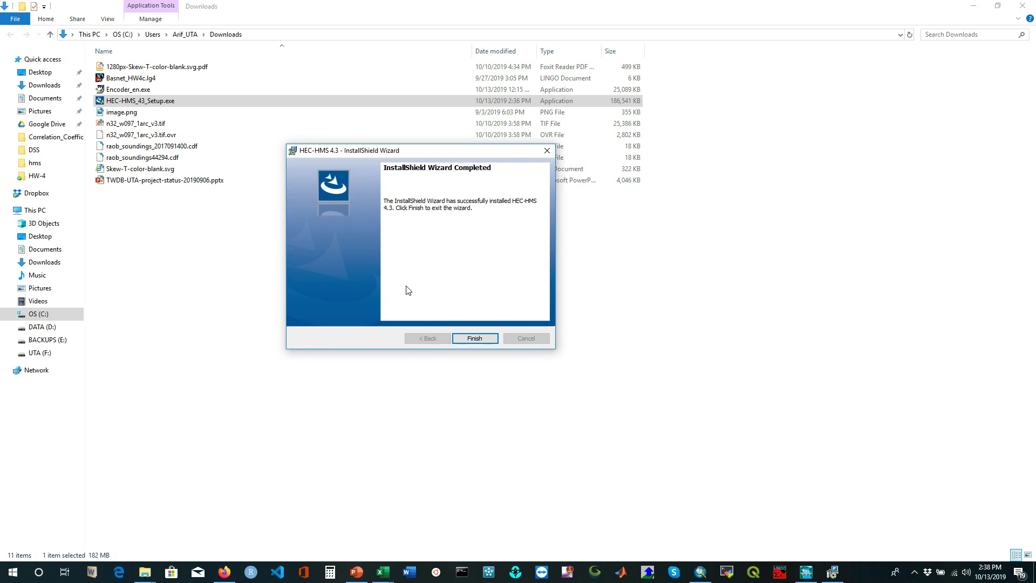
click(469, 339)
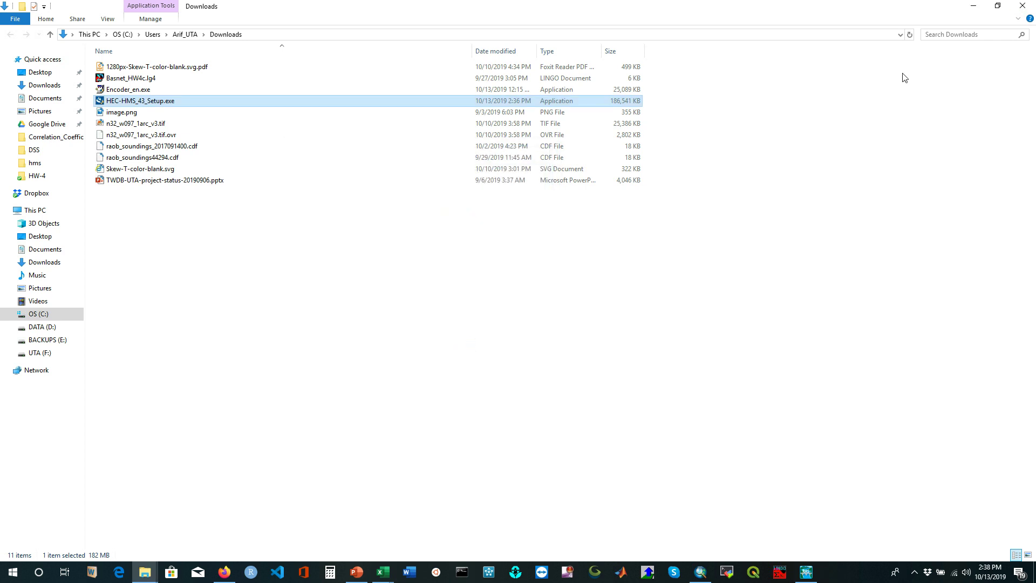
click(979, 9)
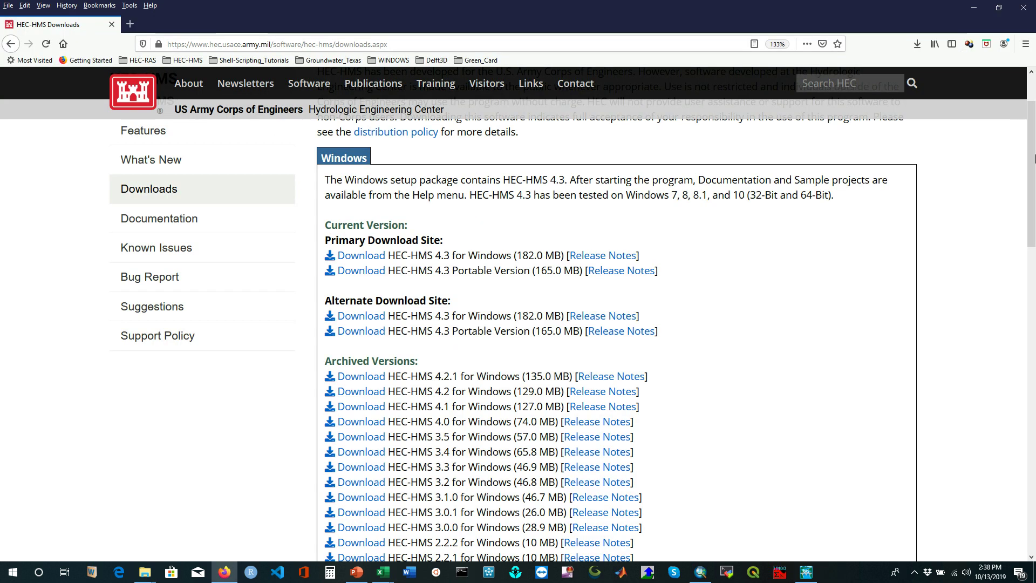
Minimize Firefox and launch HEC-HMS 4.3 from its desktop shortcut.
click(974, 9)
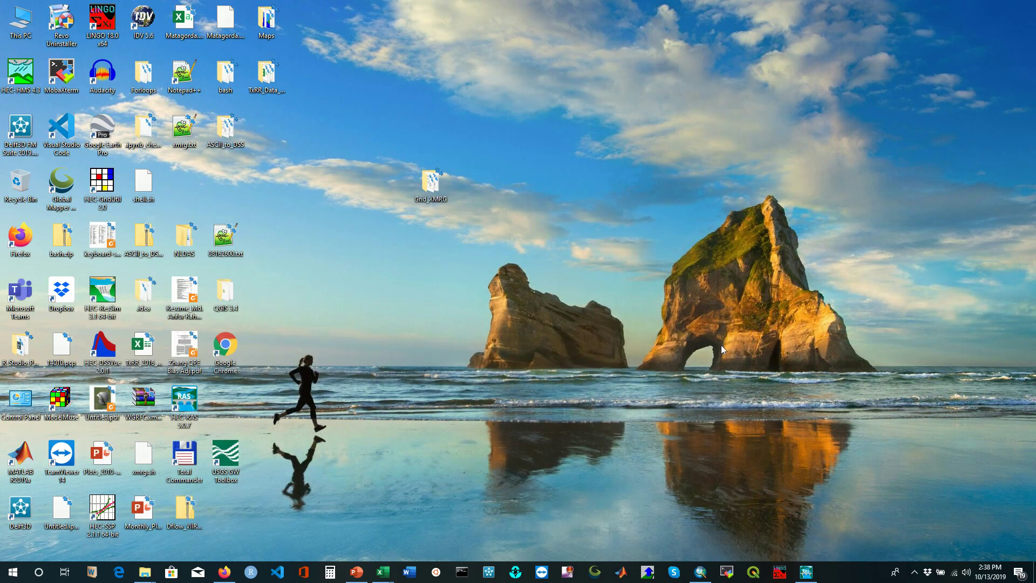
double_click(23, 75)
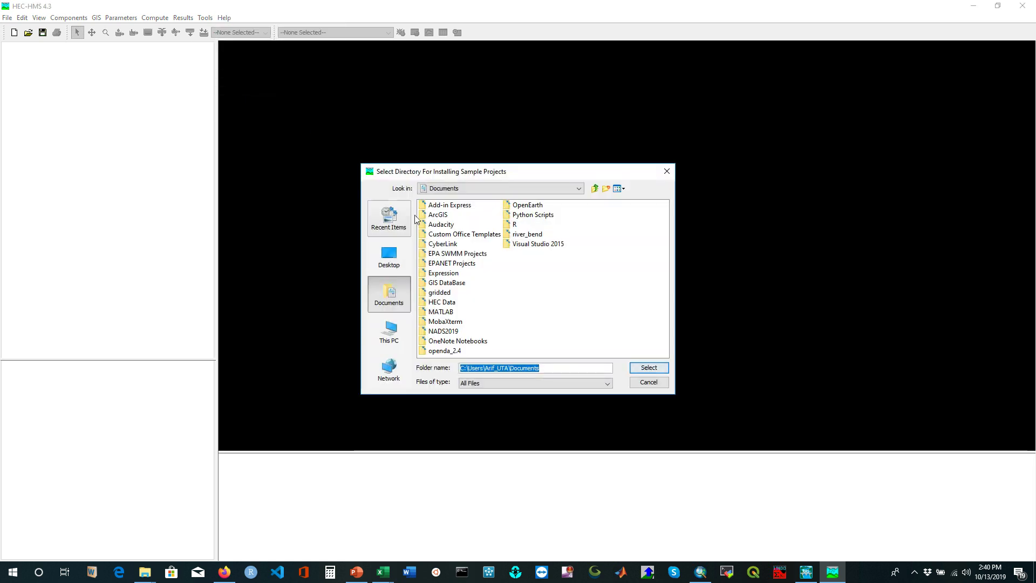
Accept Documents as the destination directory for the HEC-HMS sample projects.
drag(509, 167, 366, 60)
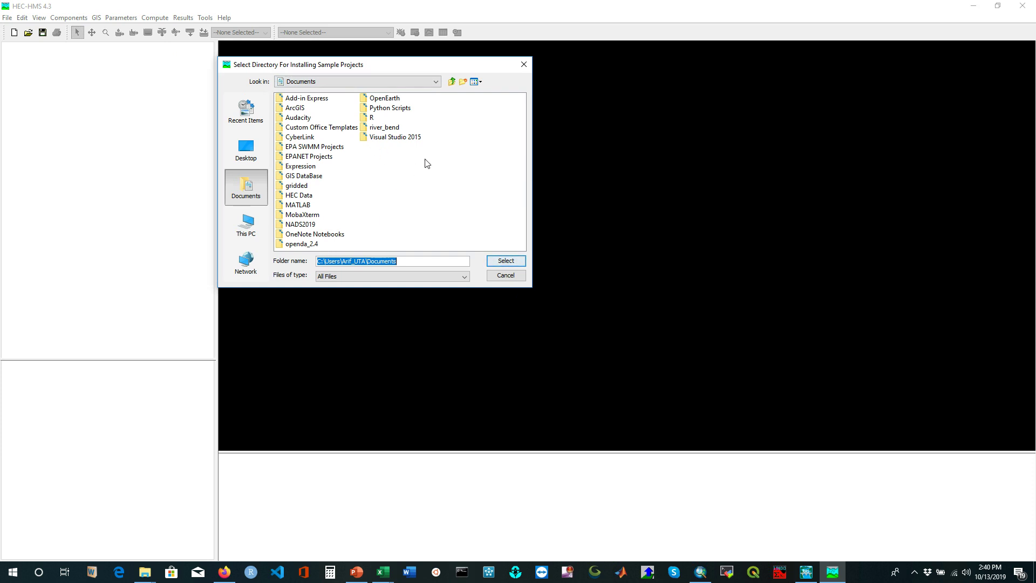
click(430, 262)
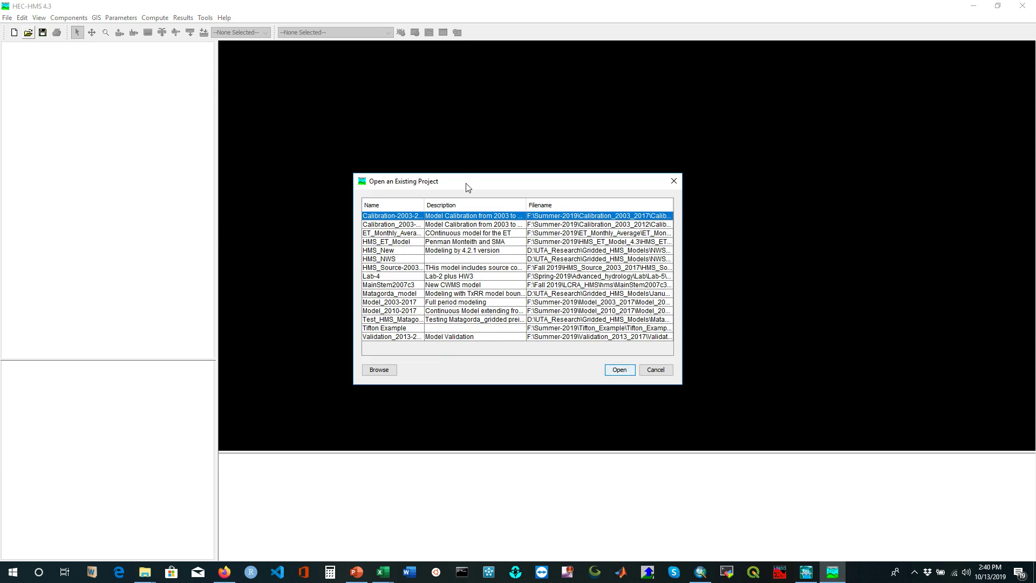
Open HMS_Source_2003_2017.hms from F:\Fall 2019\HMS_Source_2003_2017.
drag(469, 181, 433, 132)
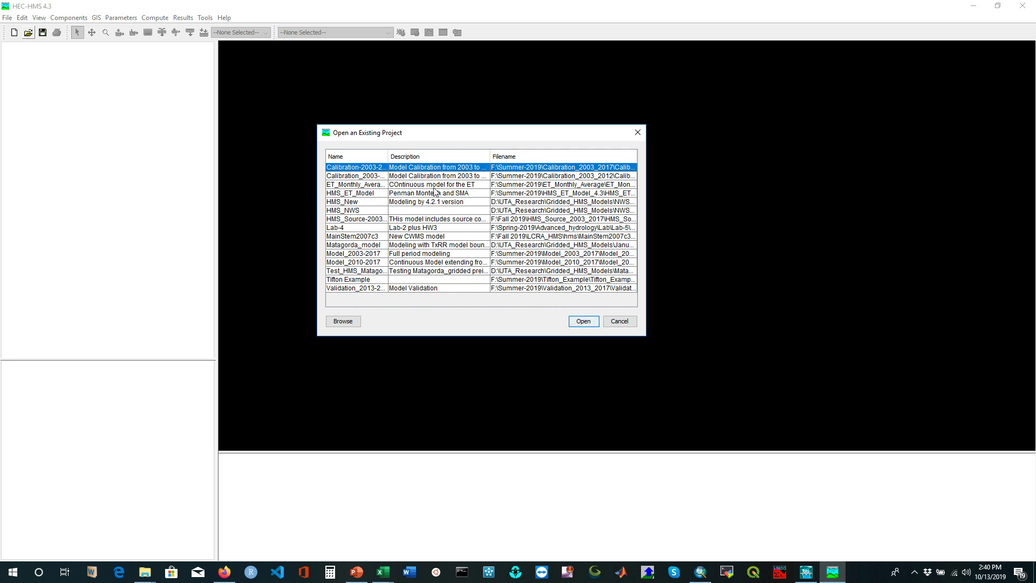
click(343, 321)
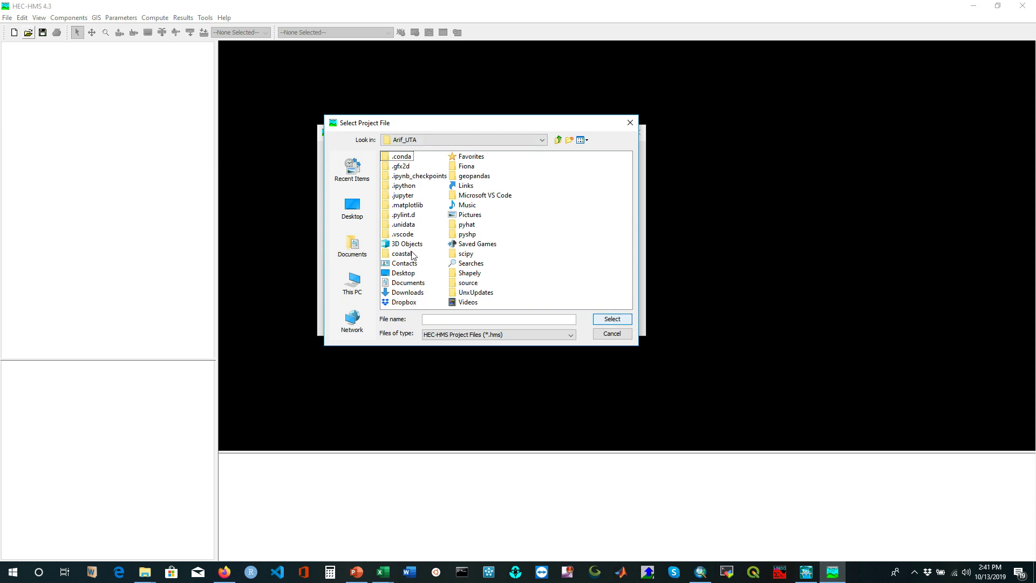
click(541, 139)
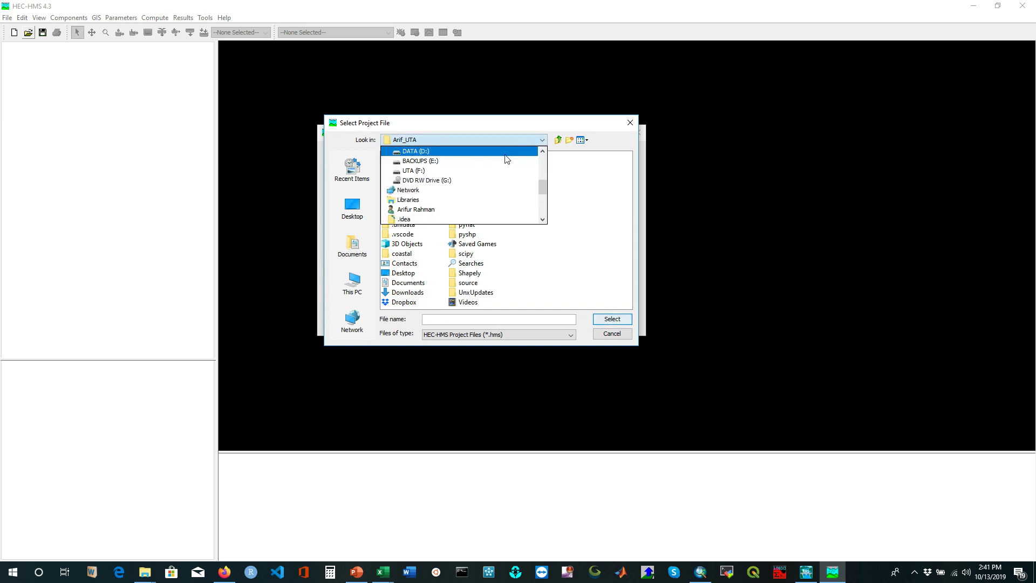
click(430, 172)
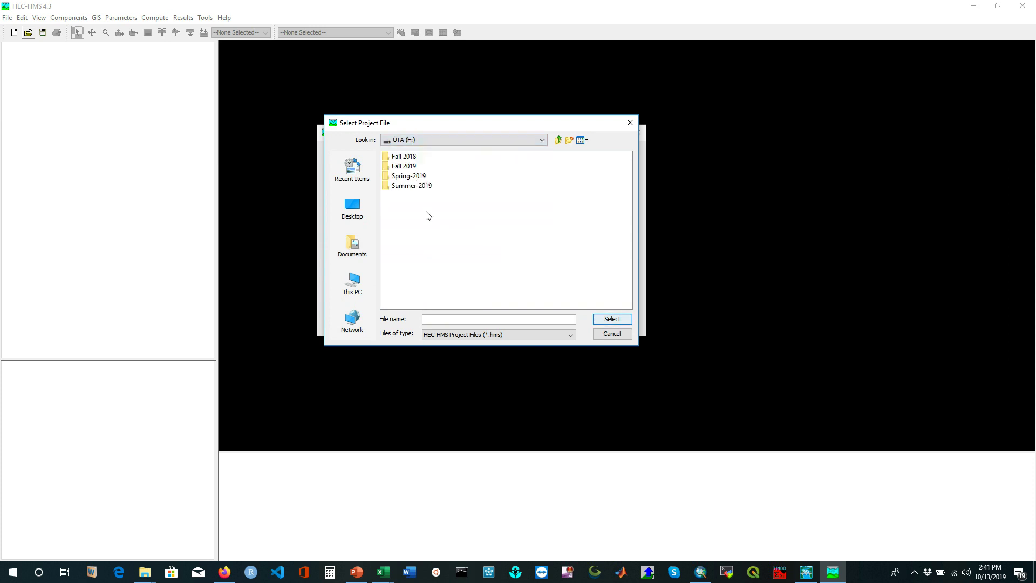
double_click(399, 166)
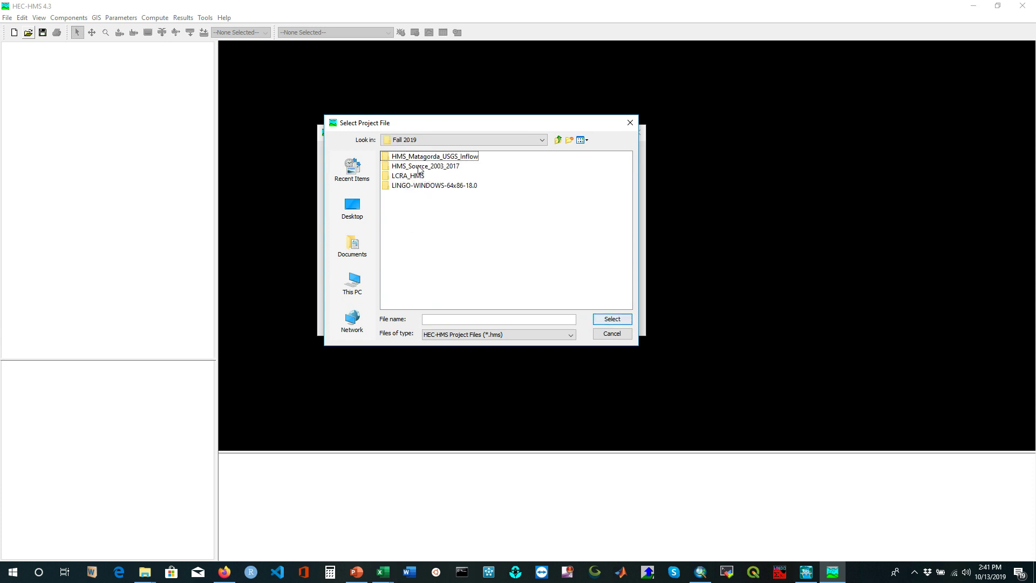
double_click(419, 167)
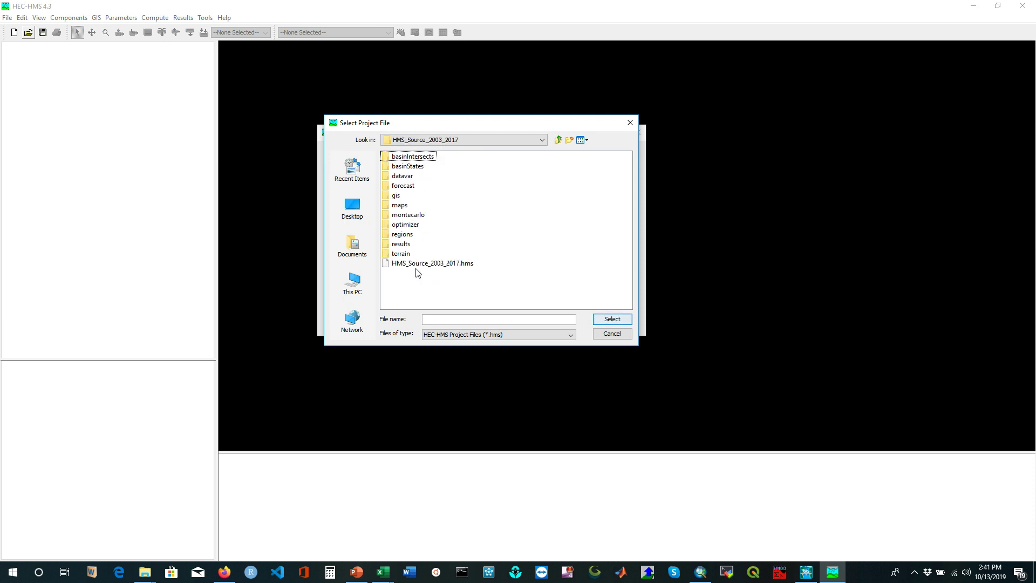
double_click(415, 263)
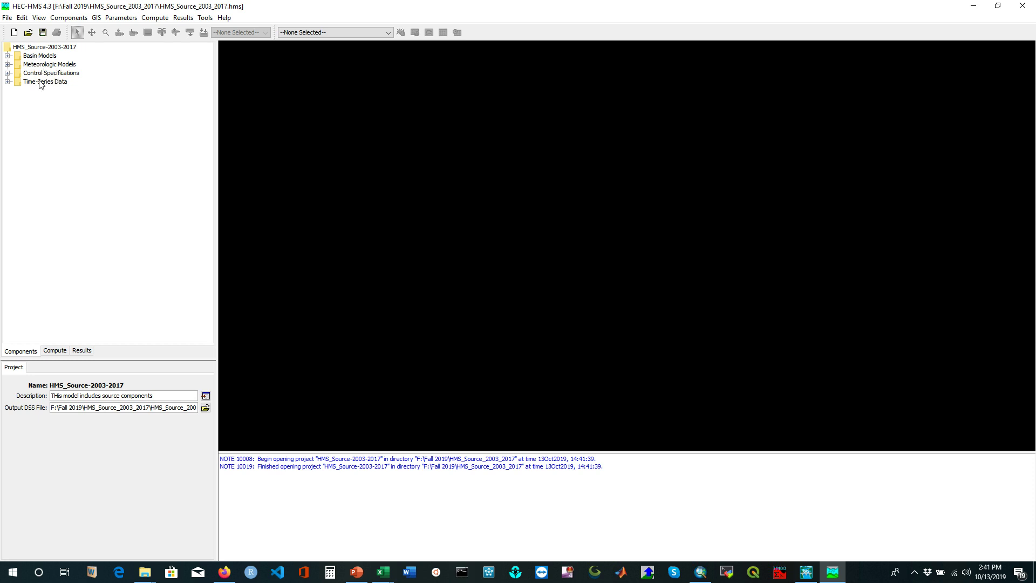
Open the Matagorda_Basin map maximized, then collapse its element list in the tree.
double_click(37, 57)
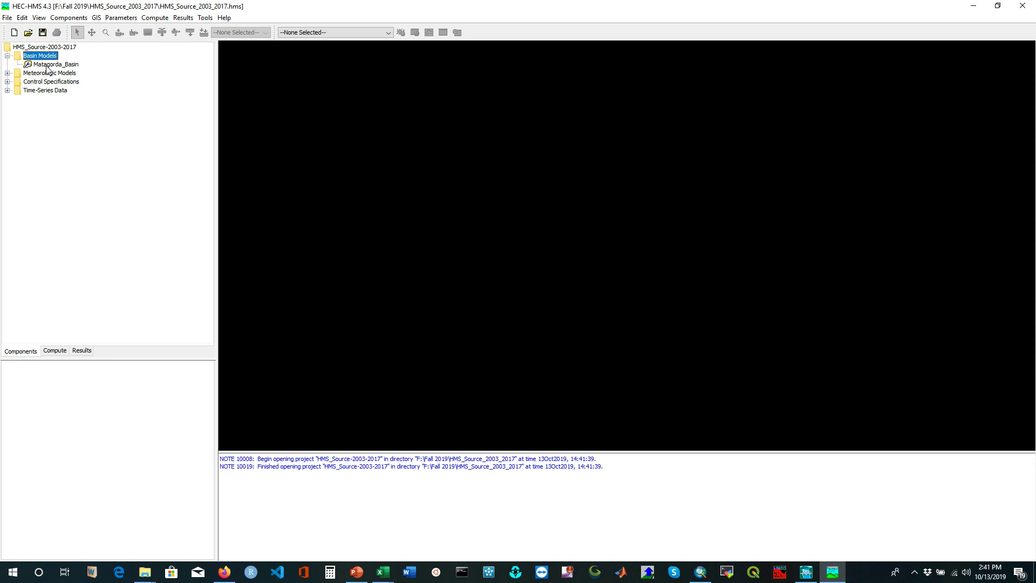
double_click(47, 65)
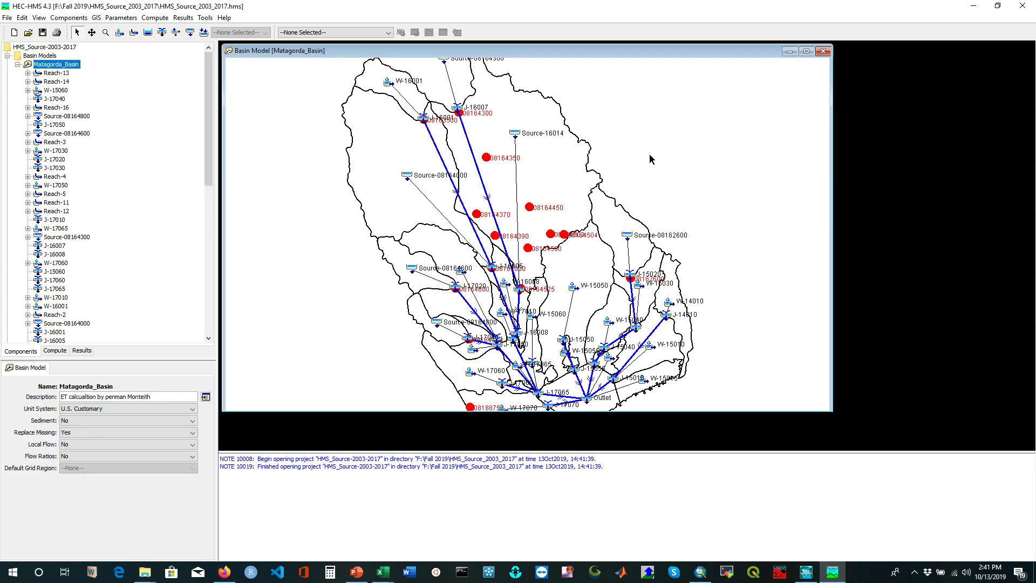
click(806, 50)
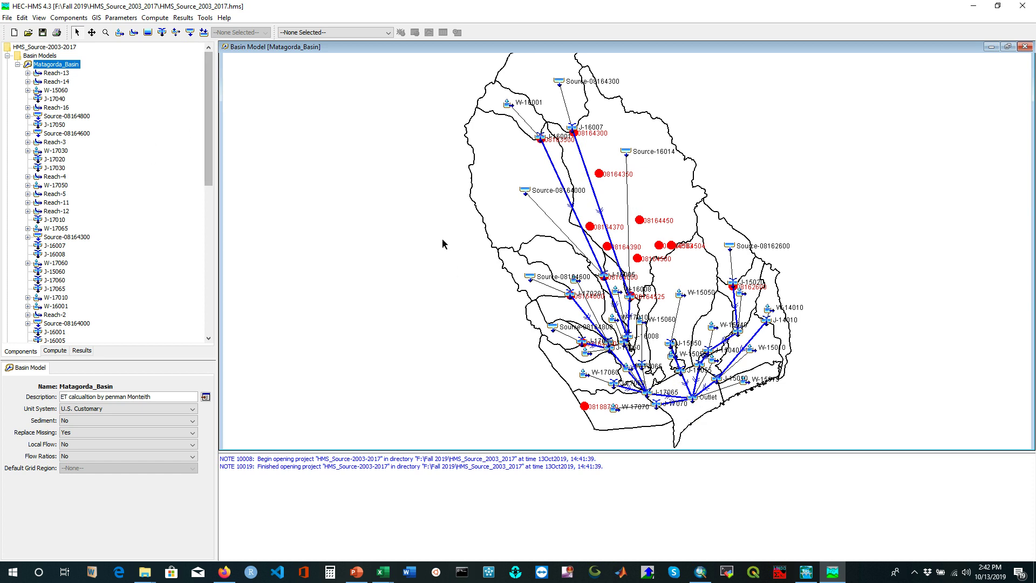
scroll(102, 184, down, 10)
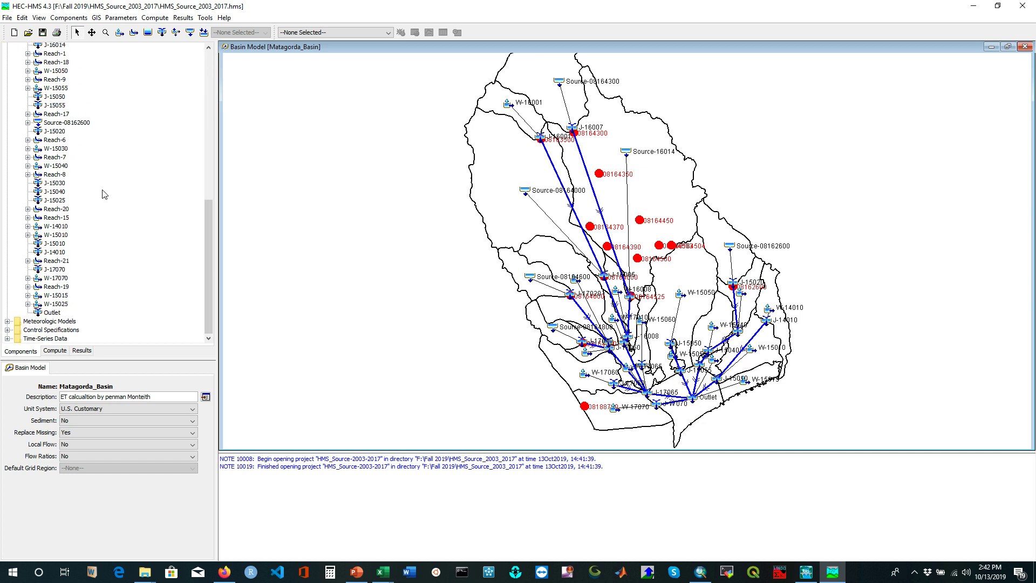
scroll(105, 186, up, 10)
scroll(107, 183, down, 10)
scroll(43, 108, up, 10)
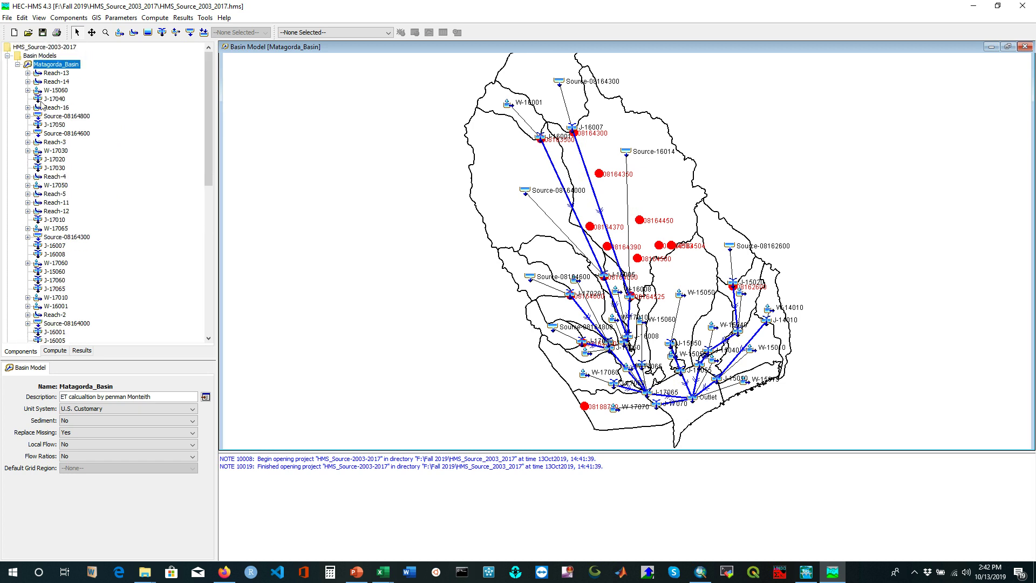
click(17, 64)
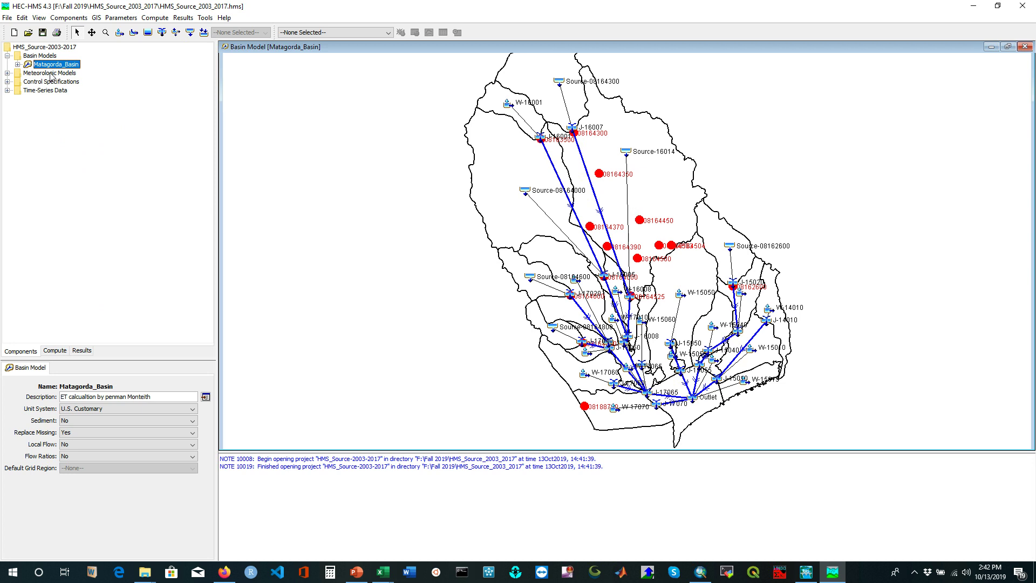
Expand Met ET under Meteorologic Models and open Control 1 (01Jan2003–31Dec2017, 30-minute interval).
click(50, 74)
double_click(30, 74)
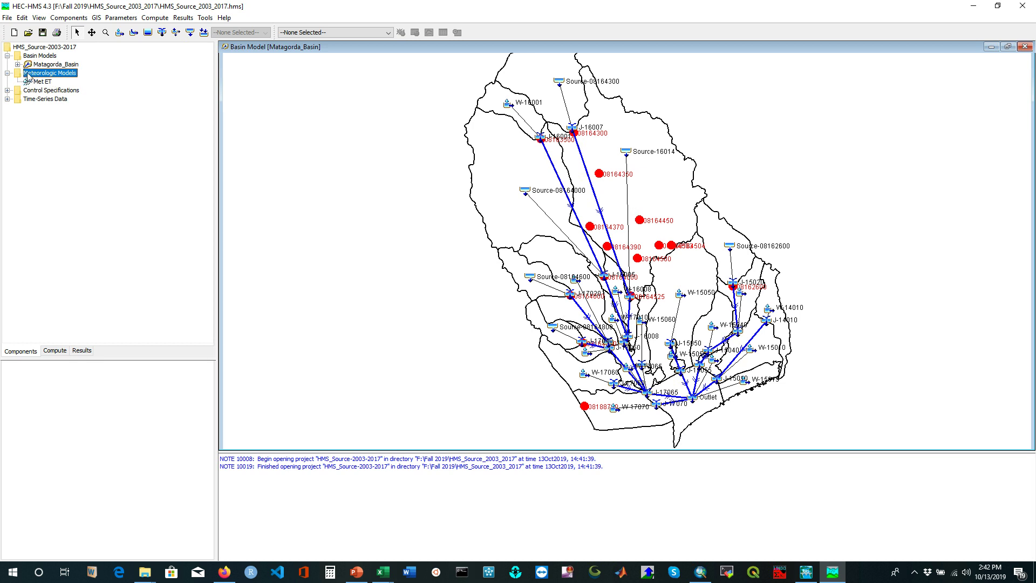
double_click(39, 82)
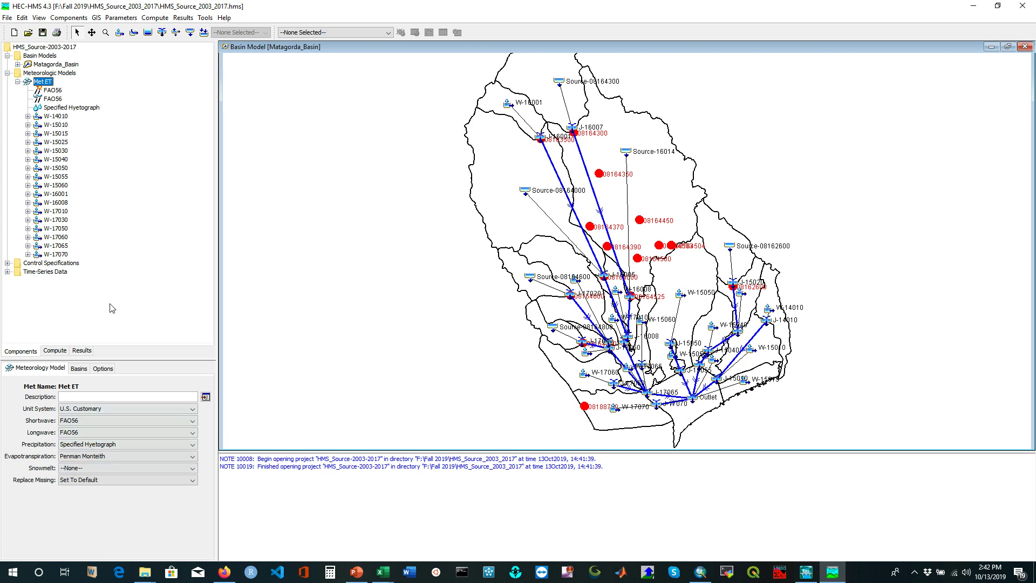
double_click(63, 264)
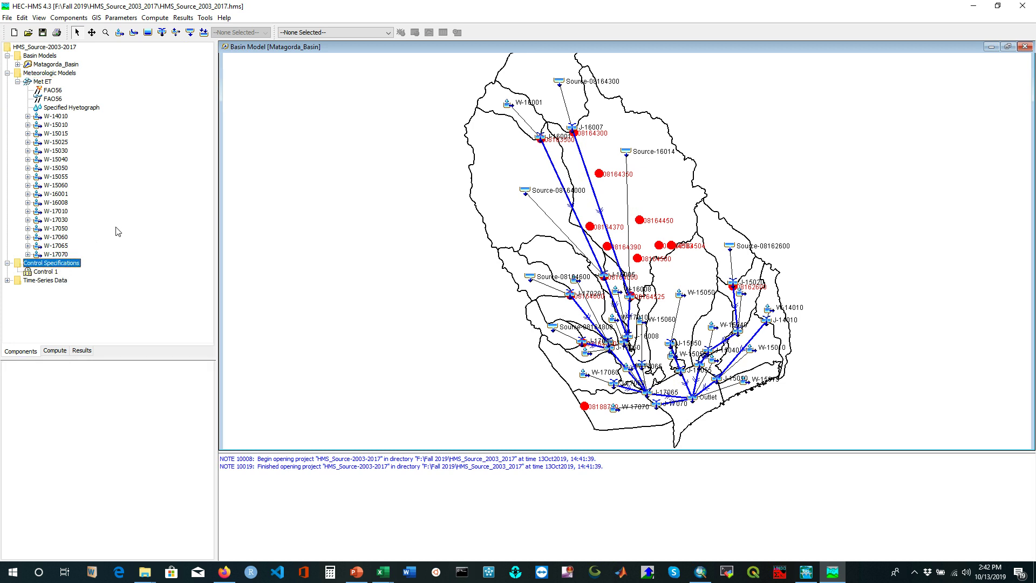
click(46, 271)
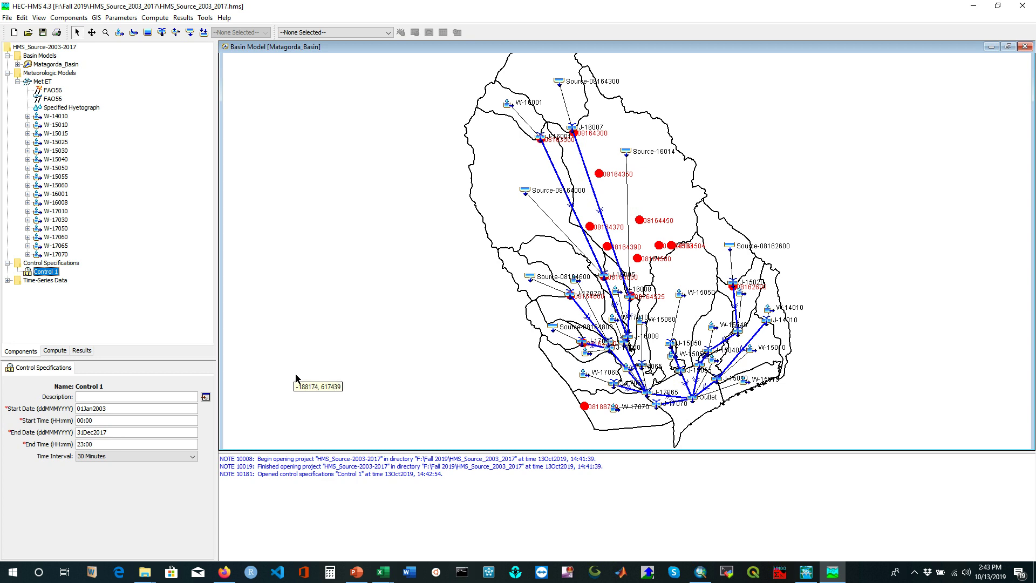
scroll(335, 332, down, 1)
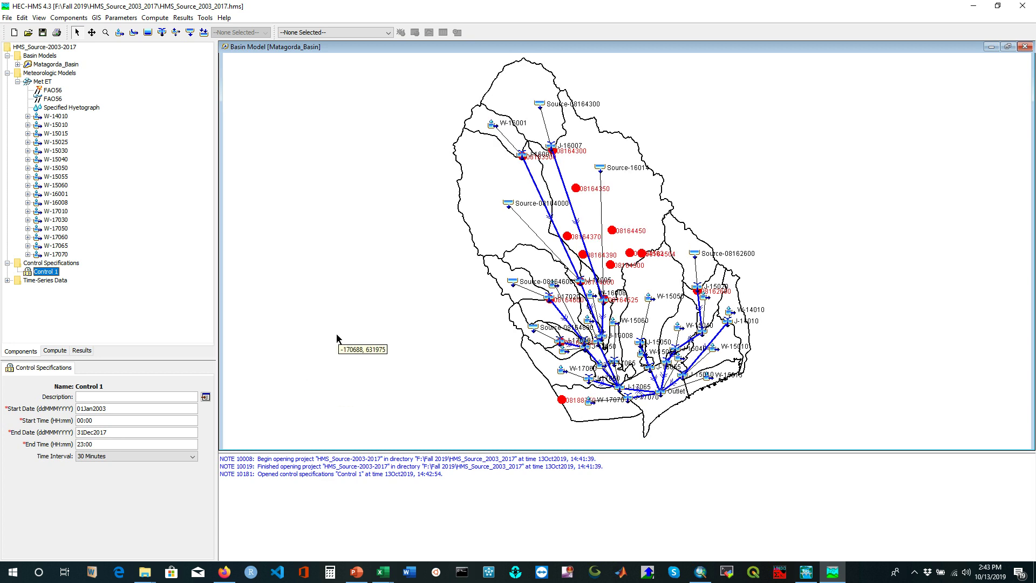